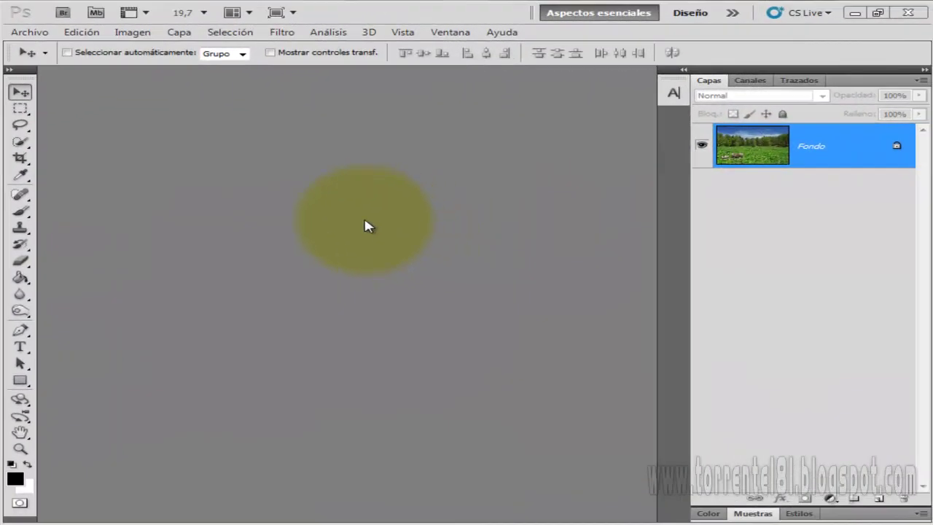
# - Dock the meadow landscape as a tabbed document with the portrait window floating over it
pyautogui.click(367, 225)
pyautogui.moveTo(95, 519)
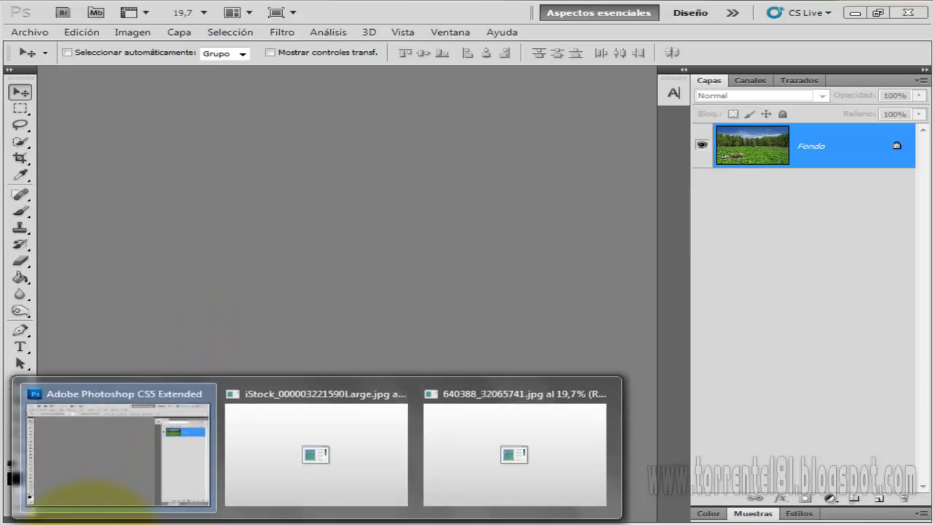
pyautogui.click(277, 460)
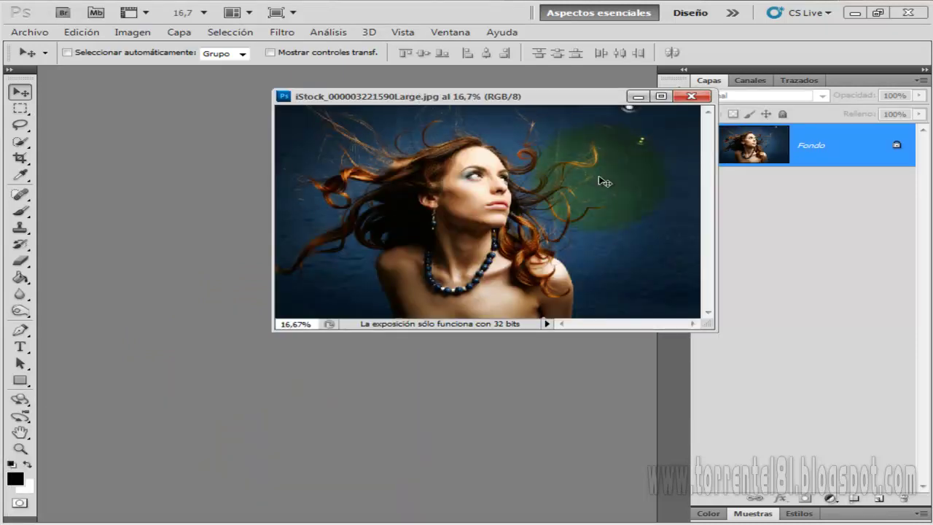
pyautogui.moveTo(560, 103); pyautogui.dragTo(442, 121)
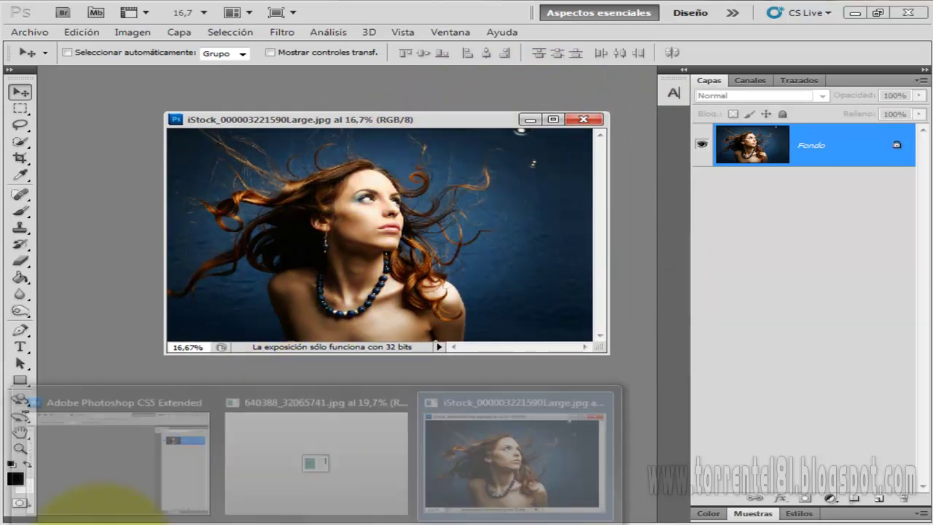
pyautogui.click(281, 463)
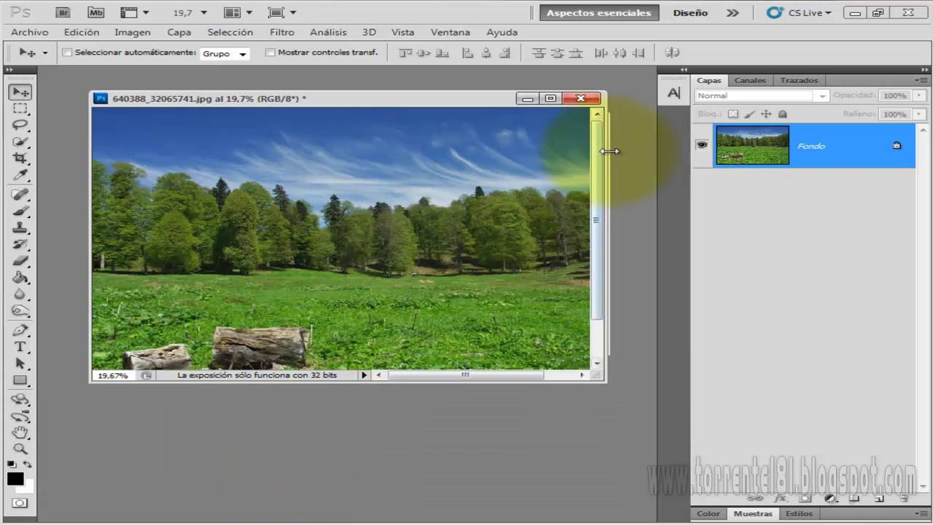
pyautogui.moveTo(492, 101); pyautogui.dragTo(484, 81)
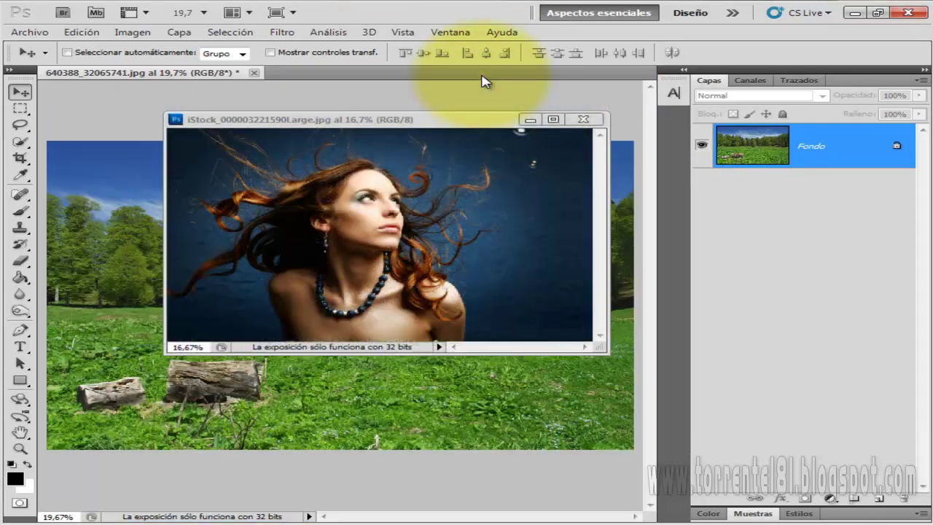
pyautogui.moveTo(422, 121); pyautogui.dragTo(509, 144)
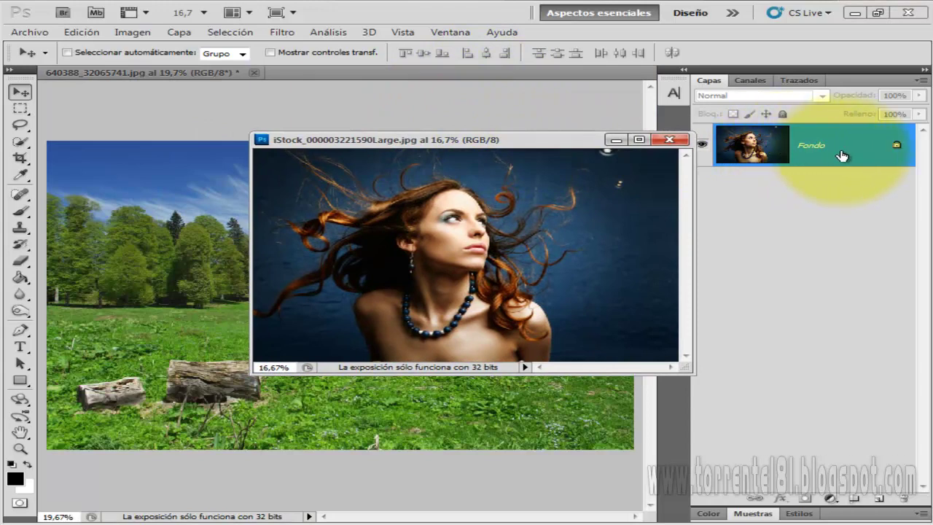
# - Convert the portrait background to Capa 0 and drag it unconverted onto the meadow, positioned right
pyautogui.doubleClick(842, 150)
pyautogui.click(625, 172)
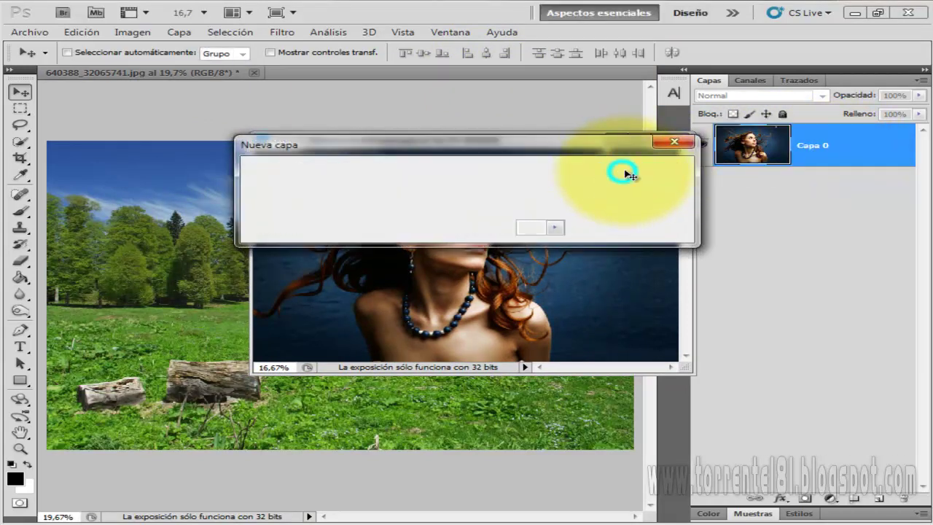
pyautogui.moveTo(545, 210); pyautogui.dragTo(204, 287)
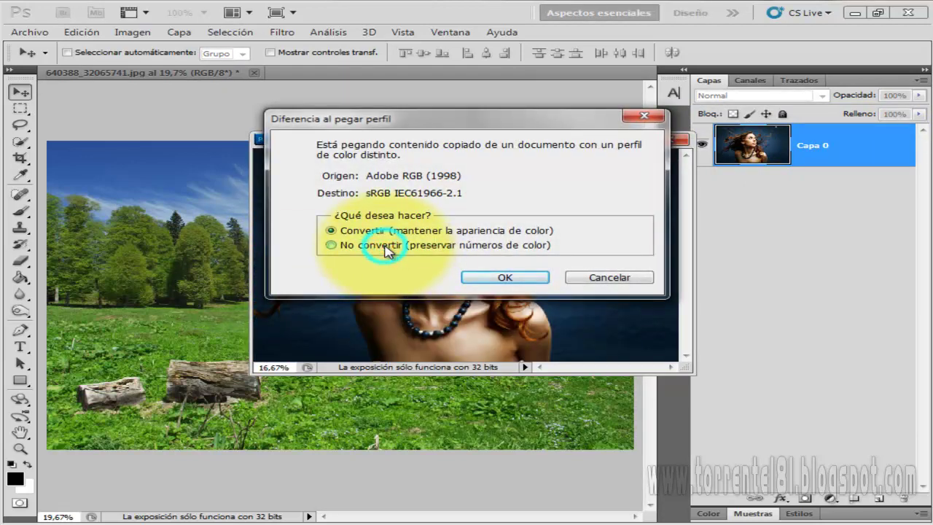
pyautogui.click(386, 246)
pyautogui.click(503, 277)
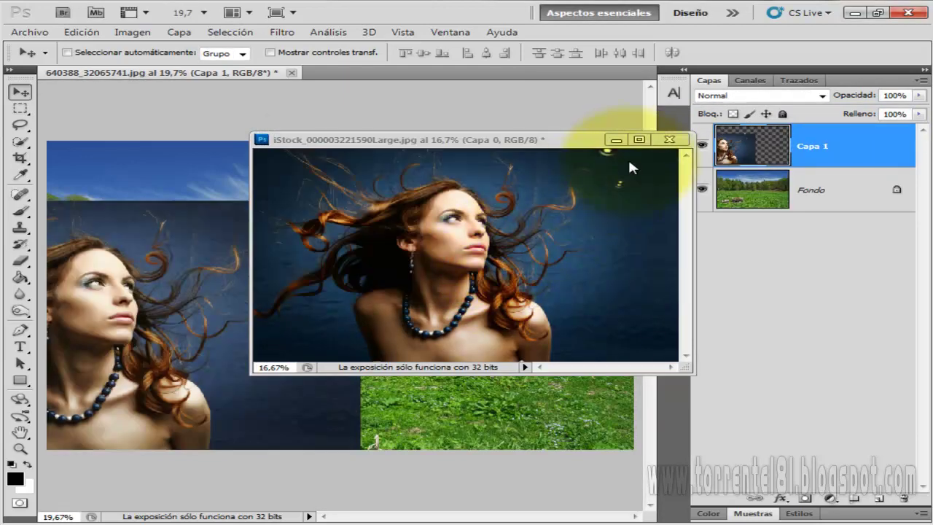
pyautogui.click(615, 139)
pyautogui.moveTo(171, 310)
pyautogui.mouseDown()
pyautogui.moveTo(386, 268)
pyautogui.moveTo(362, 312)
pyautogui.mouseUp()
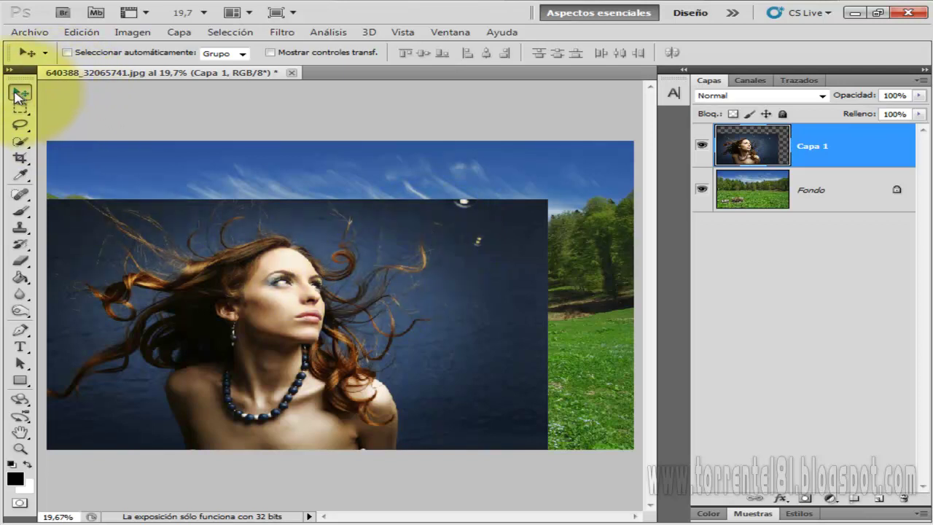
# - Quick-select the woman's shoulders, chest, neck and left-side hair strands
pyautogui.click(20, 141)
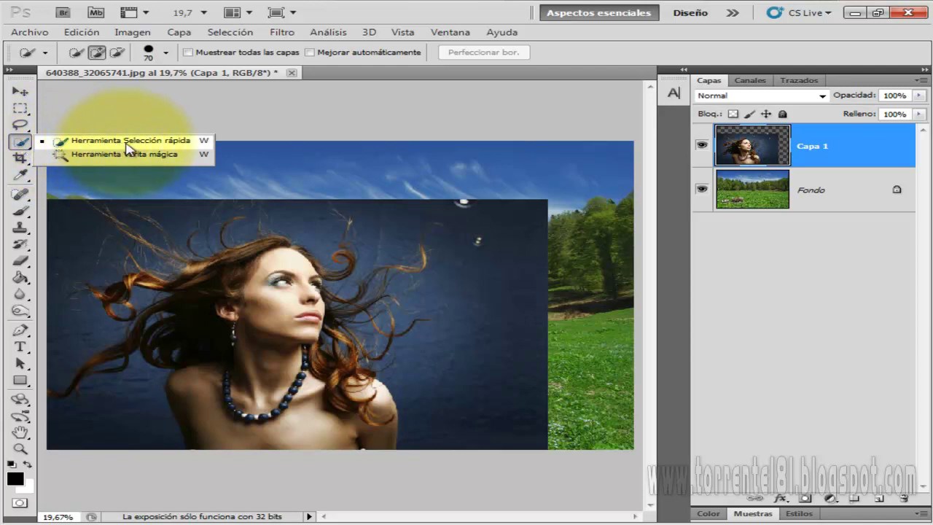
pyautogui.click(138, 142)
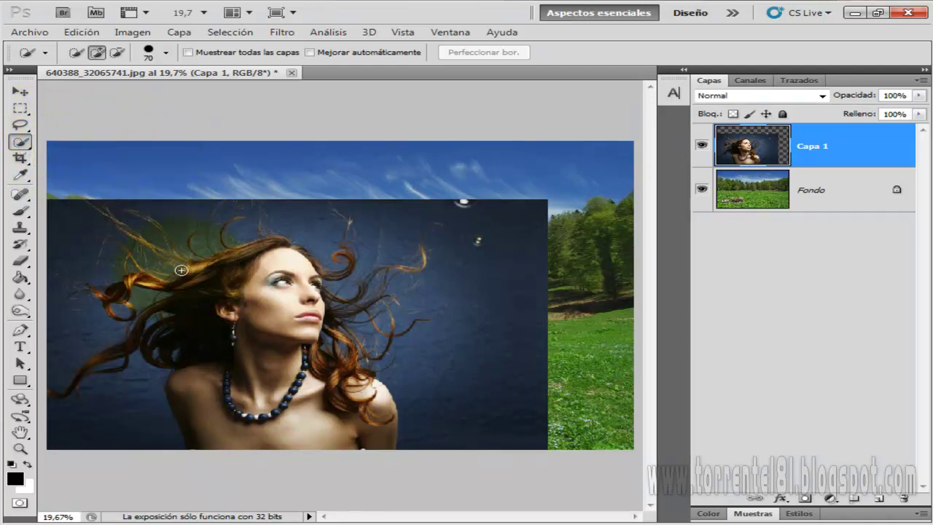
pyautogui.moveTo(291, 445); pyautogui.dragTo(358, 386)
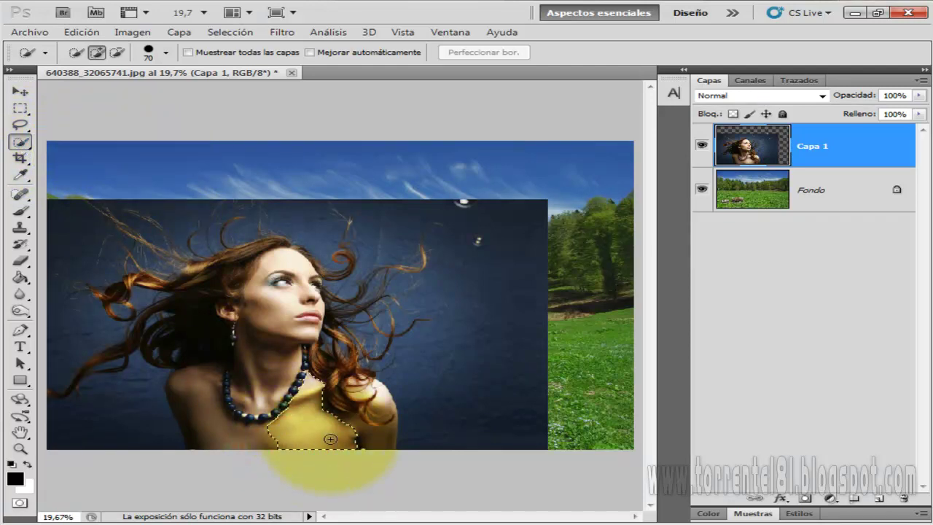
pyautogui.moveTo(280, 437)
pyautogui.mouseDown()
pyautogui.moveTo(207, 427)
pyautogui.moveTo(196, 388)
pyautogui.moveTo(295, 300)
pyautogui.moveTo(283, 261)
pyautogui.moveTo(212, 337)
pyautogui.moveTo(229, 258)
pyautogui.mouseUp()
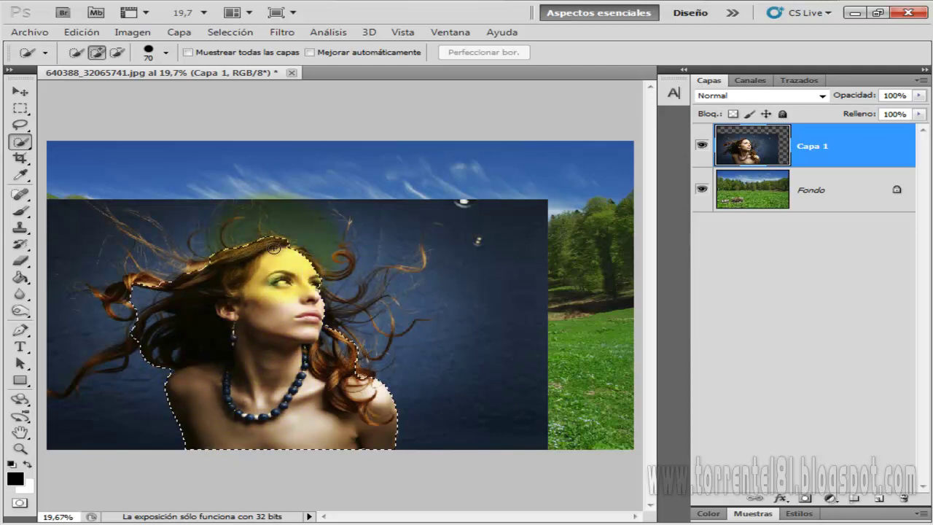
pyautogui.moveTo(169, 285)
pyautogui.mouseDown()
pyautogui.moveTo(98, 291)
pyautogui.moveTo(119, 364)
pyautogui.mouseUp()
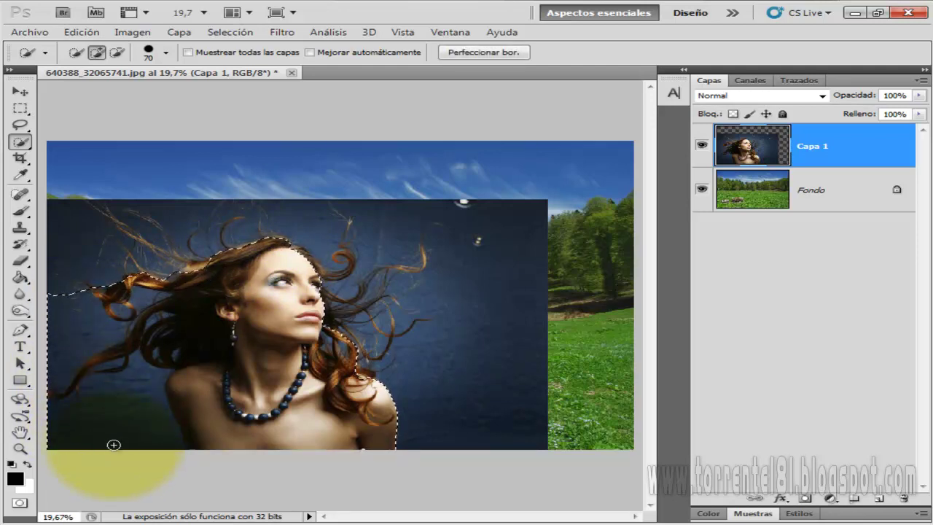
# - Subtract the left-side blue backdrop from the selection, then add the face and right hair
pyautogui.click(117, 53)
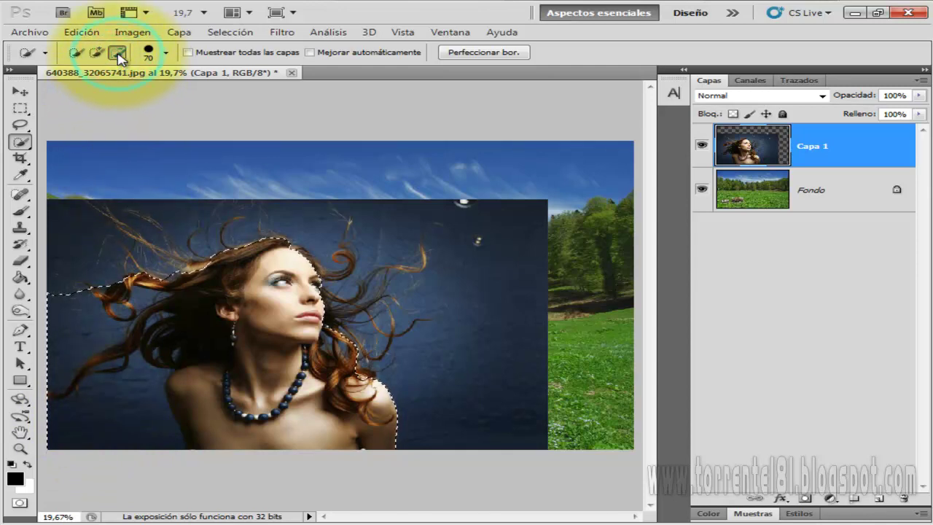
pyautogui.moveTo(95, 427); pyautogui.dragTo(115, 424)
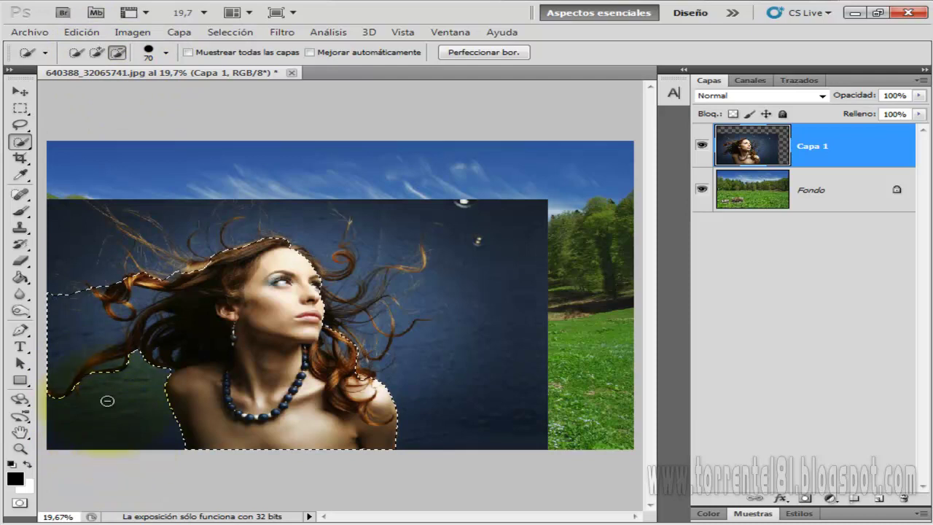
pyautogui.moveTo(51, 342); pyautogui.dragTo(72, 316)
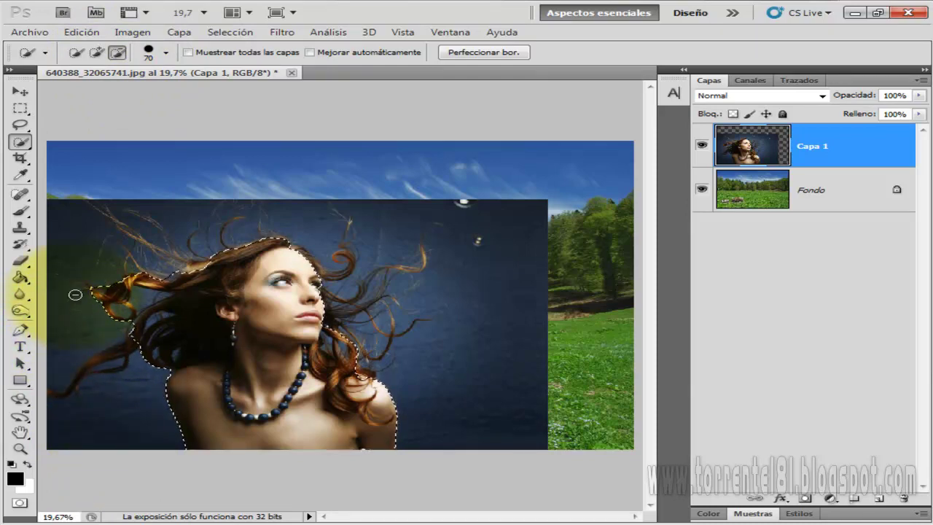
pyautogui.click(97, 52)
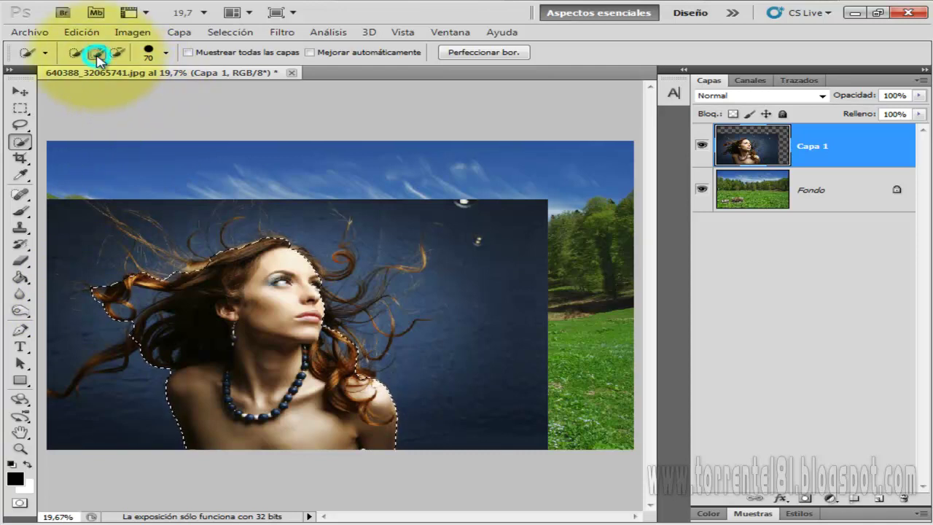
pyautogui.moveTo(311, 302); pyautogui.dragTo(329, 307)
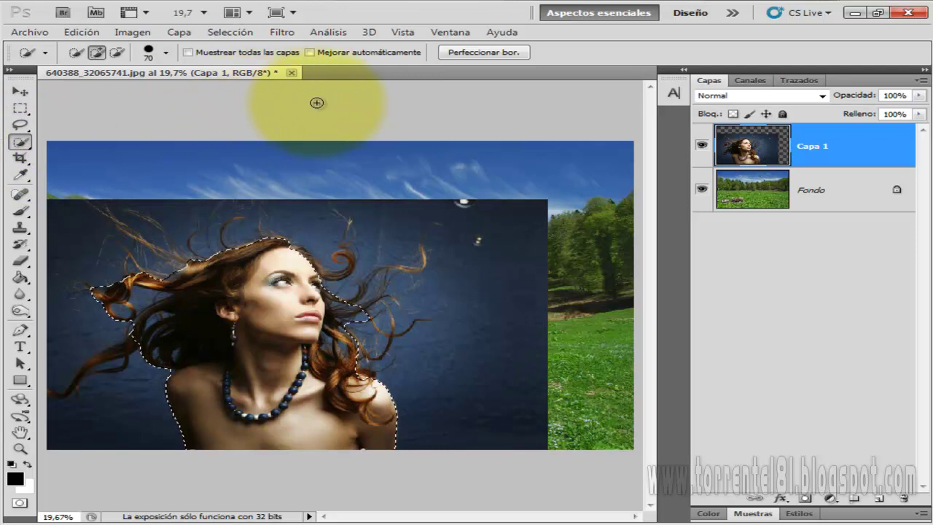
# - In Perfeccionar borde, preview the selection on black (Sobre negro) and set Radio to 6,5 px
pyautogui.click(478, 54)
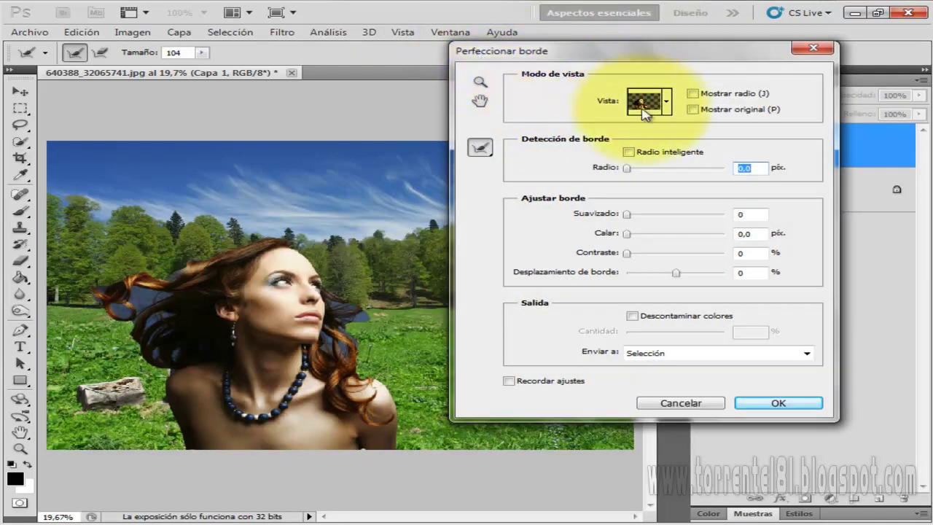
pyautogui.click(666, 103)
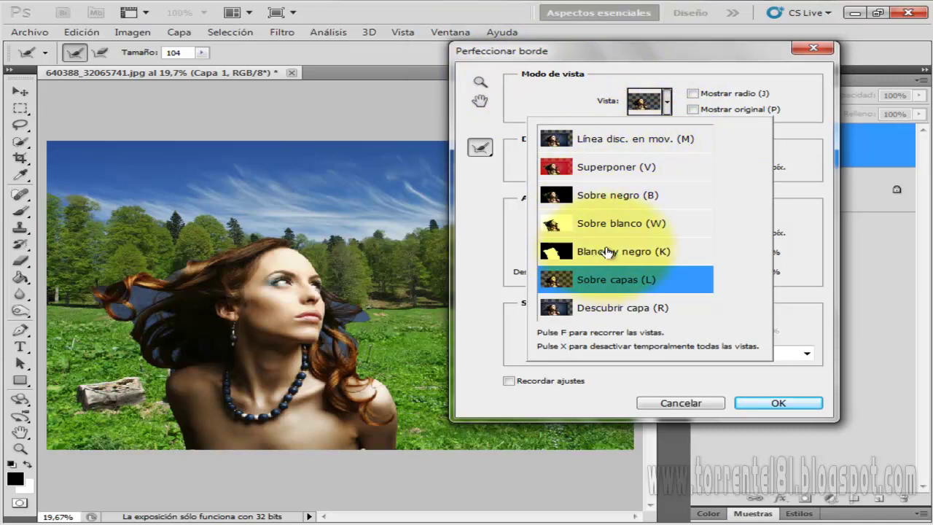
pyautogui.click(607, 197)
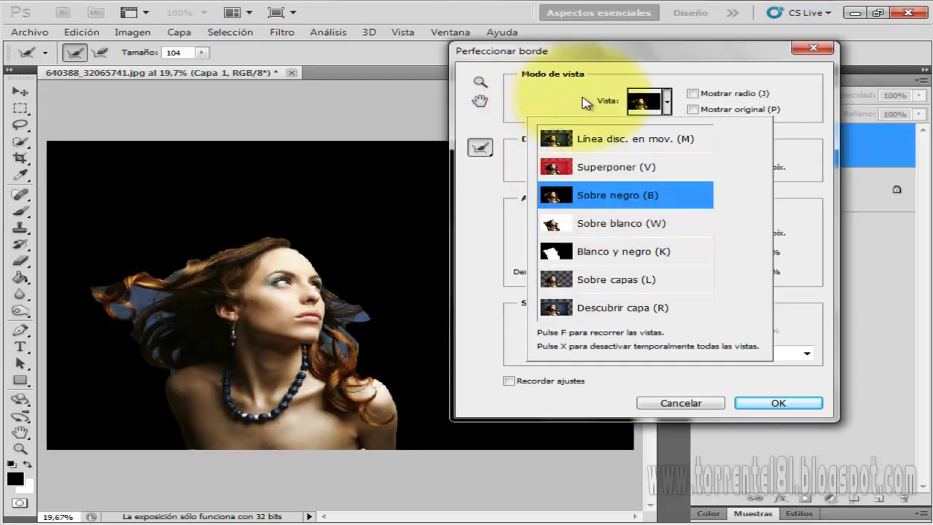
pyautogui.click(642, 102)
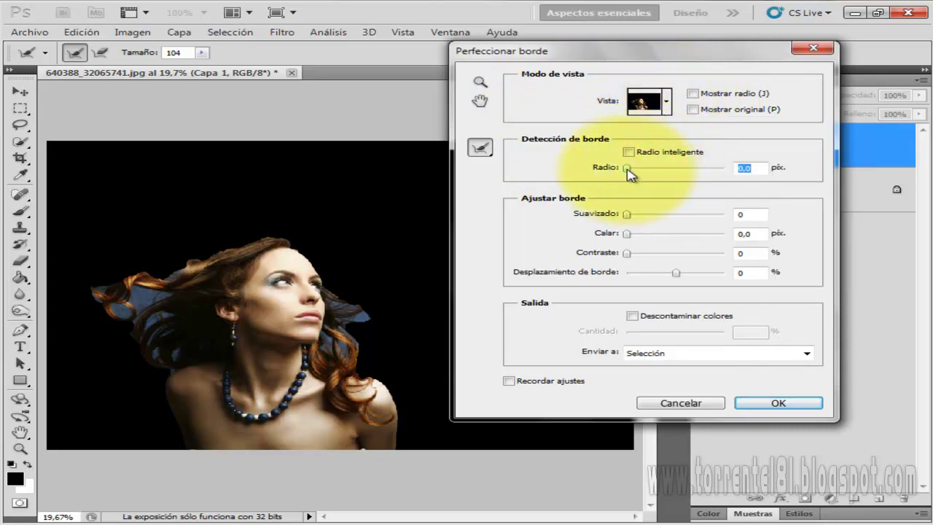
pyautogui.moveTo(627, 169); pyautogui.dragTo(658, 172)
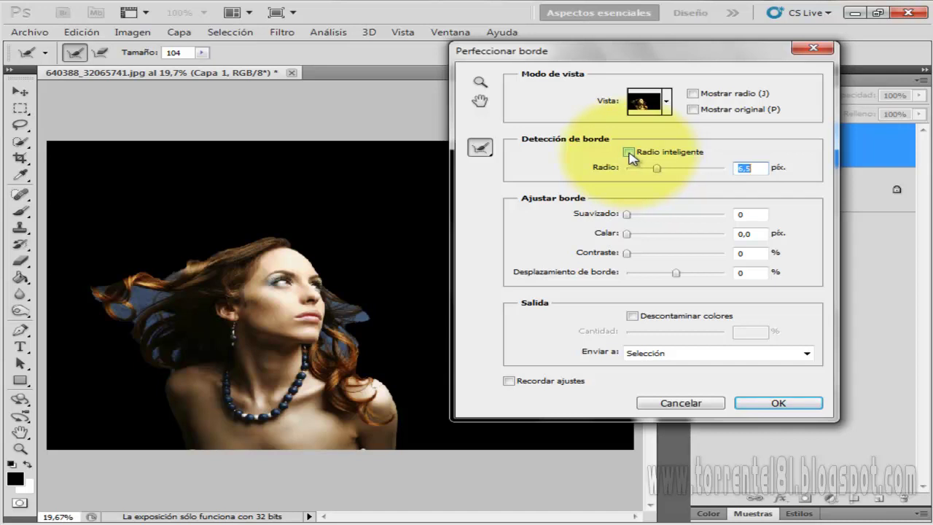
# - Enable smart radius and use the Refine Radius brush at size 98
pyautogui.click(628, 153)
pyautogui.click(482, 149)
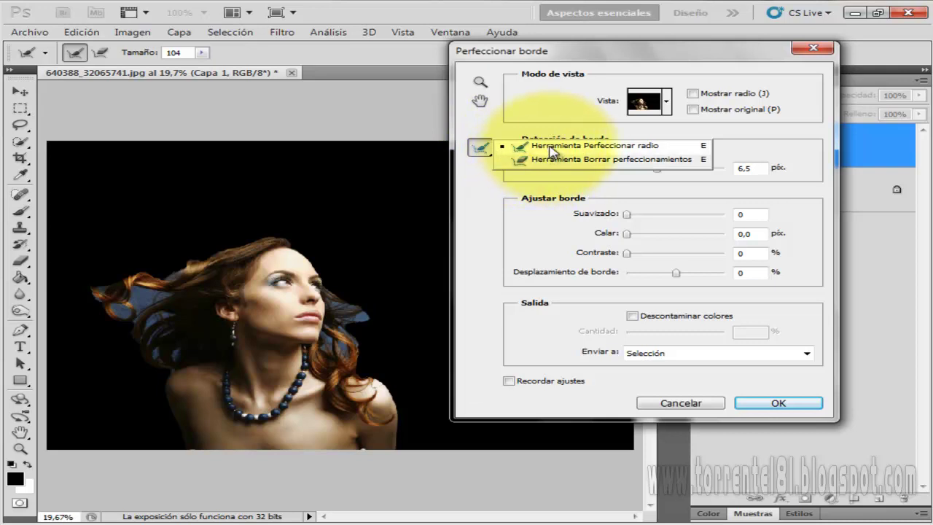
pyautogui.click(594, 148)
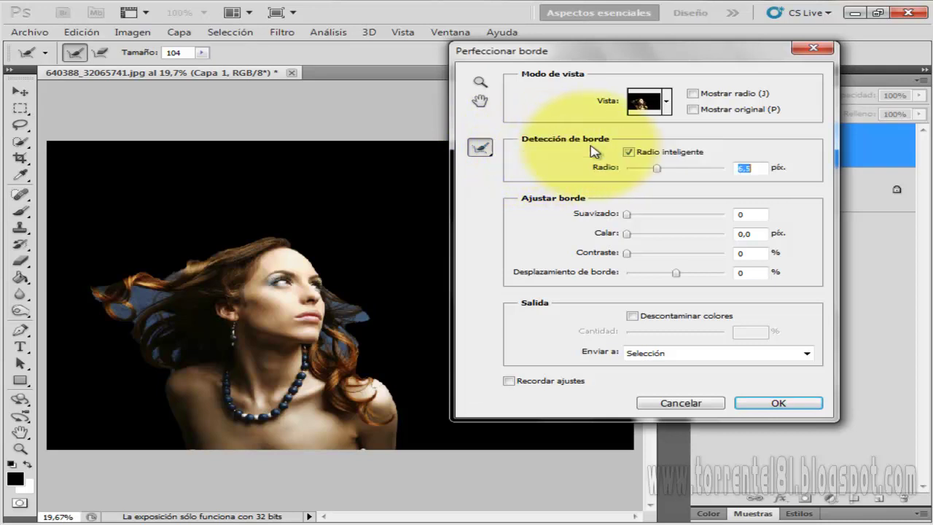
pyautogui.click(204, 59)
pyautogui.moveTo(204, 67); pyautogui.dragTo(197, 67)
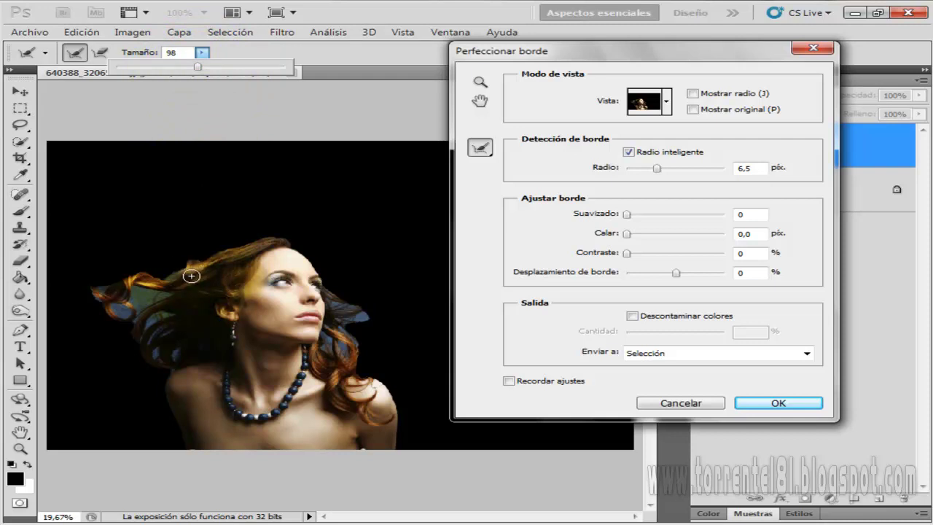
pyautogui.click(184, 268)
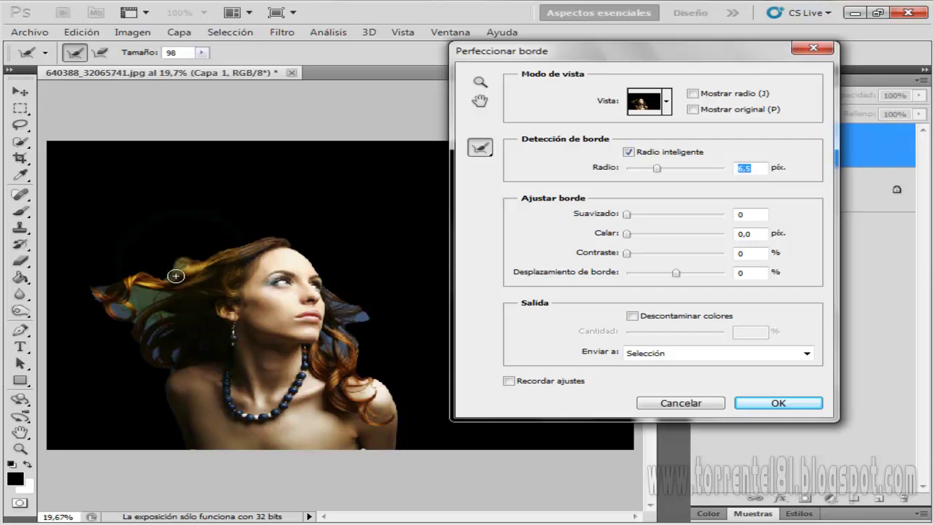
# - Paint refine strokes over the hair above the head and along the left side
pyautogui.moveTo(182, 271)
pyautogui.mouseDown()
pyautogui.moveTo(166, 251)
pyautogui.moveTo(162, 258)
pyautogui.moveTo(131, 237)
pyautogui.mouseUp()
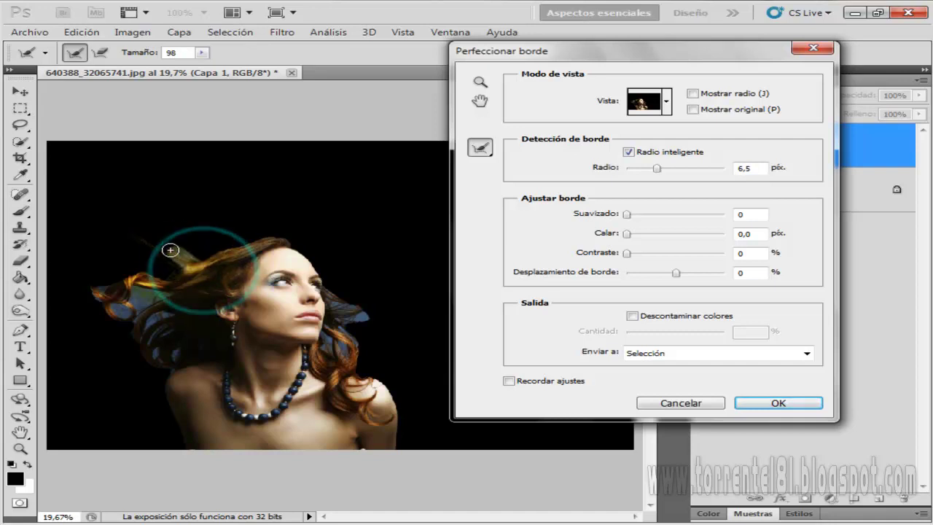
pyautogui.moveTo(196, 259)
pyautogui.mouseDown()
pyautogui.moveTo(108, 219)
pyautogui.moveTo(121, 218)
pyautogui.mouseUp()
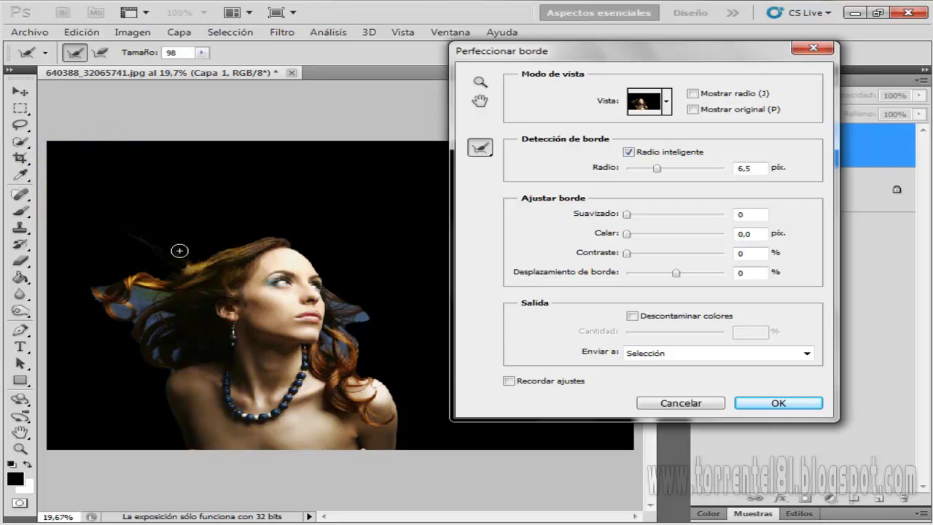
pyautogui.moveTo(295, 276)
pyautogui.mouseDown()
pyautogui.moveTo(269, 317)
pyautogui.moveTo(256, 252)
pyautogui.moveTo(333, 308)
pyautogui.mouseUp()
pyautogui.moveTo(143, 289)
pyautogui.mouseDown()
pyautogui.moveTo(148, 297)
pyautogui.moveTo(135, 300)
pyautogui.mouseUp()
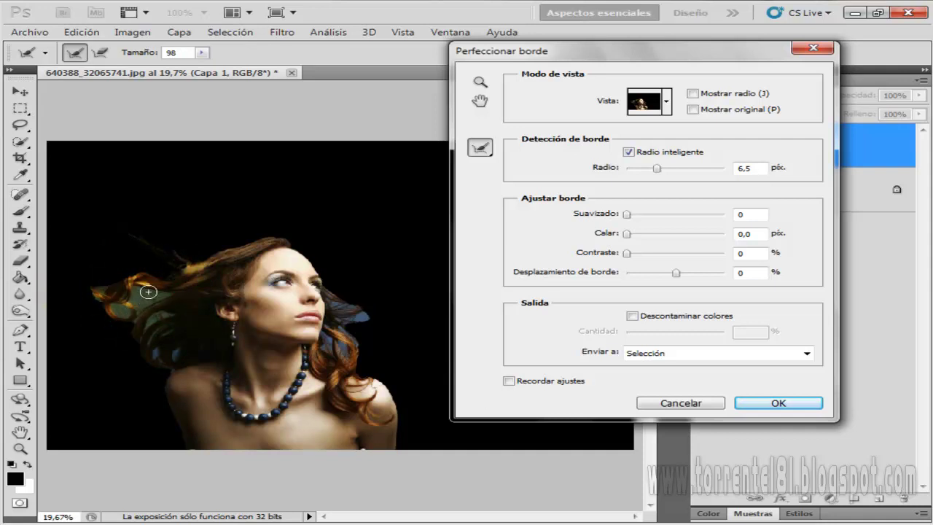
pyautogui.moveTo(177, 289); pyautogui.dragTo(116, 309)
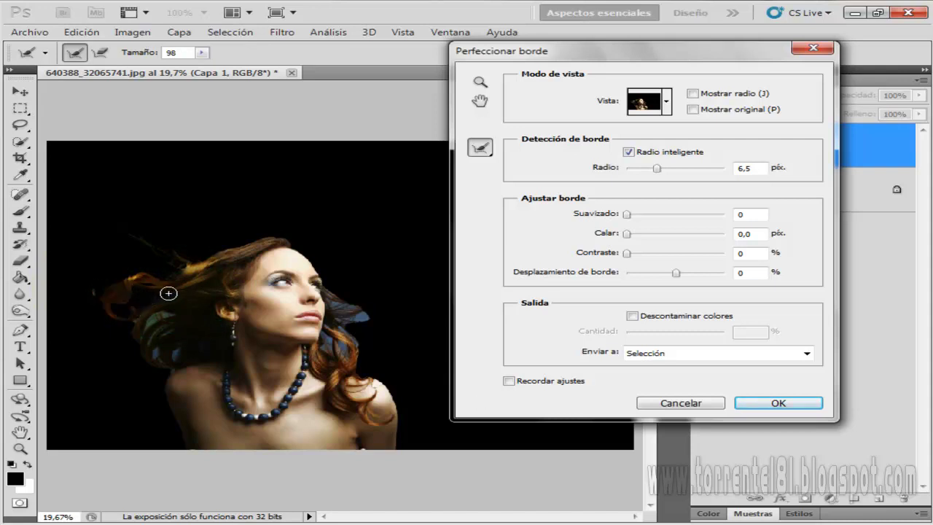
pyautogui.moveTo(167, 291); pyautogui.dragTo(121, 285)
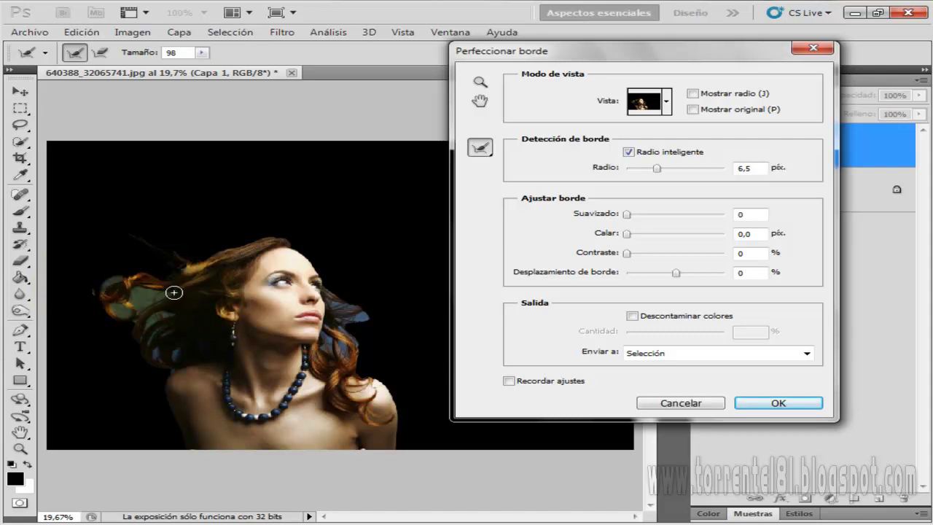
pyautogui.moveTo(170, 308)
pyautogui.mouseDown()
pyautogui.moveTo(148, 325)
pyautogui.moveTo(160, 352)
pyautogui.mouseUp()
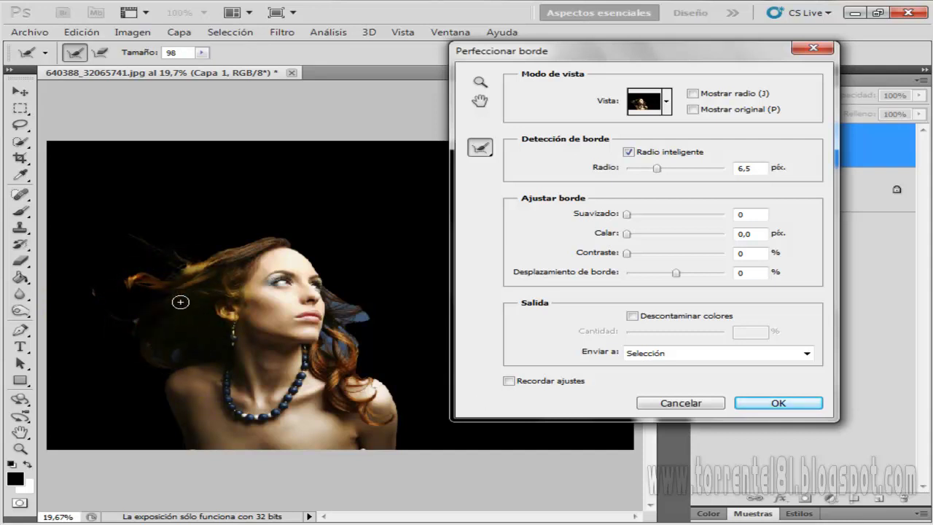
pyautogui.click(187, 339)
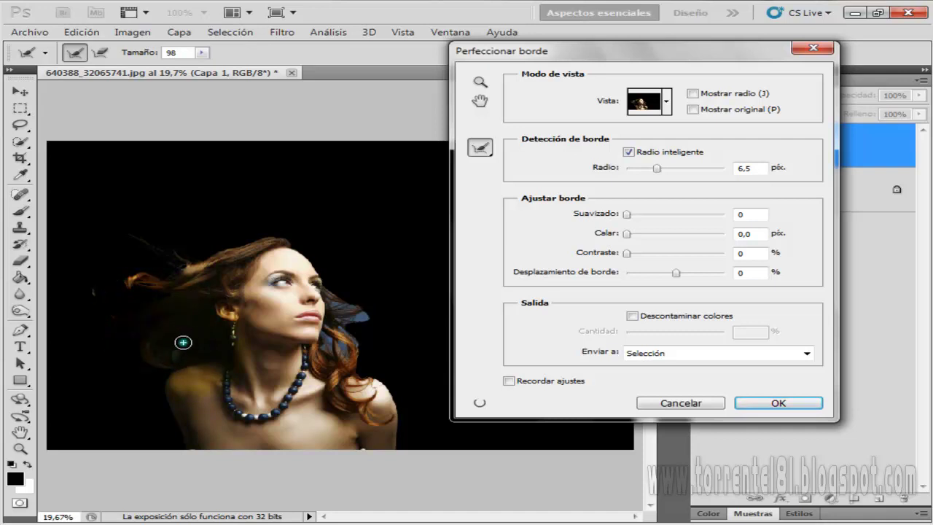
# - Refine the right-side hair strands beside the face and neck
pyautogui.moveTo(281, 303)
pyautogui.mouseDown()
pyautogui.moveTo(357, 313)
pyautogui.moveTo(403, 244)
pyautogui.moveTo(427, 257)
pyautogui.moveTo(343, 301)
pyautogui.moveTo(299, 241)
pyautogui.moveTo(347, 240)
pyautogui.moveTo(330, 254)
pyautogui.moveTo(347, 275)
pyautogui.moveTo(347, 348)
pyautogui.mouseUp()
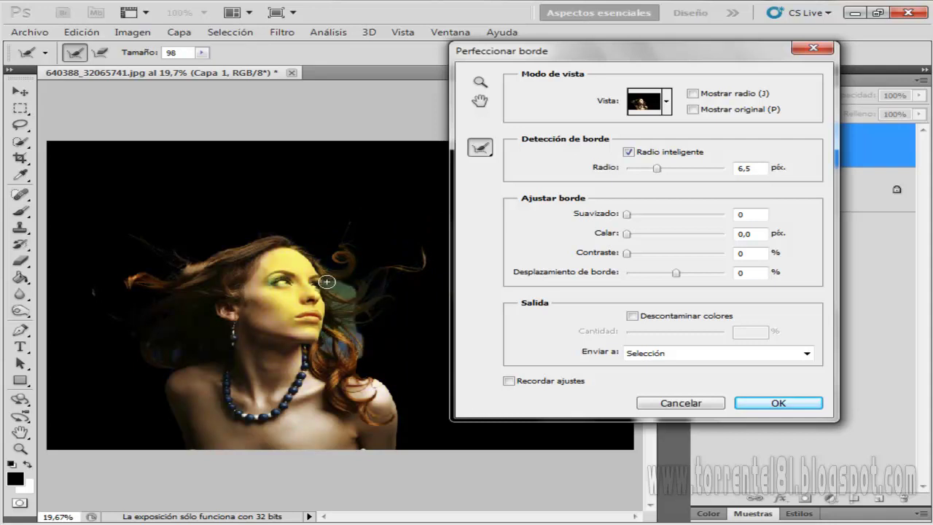
pyautogui.moveTo(333, 287)
pyautogui.mouseDown()
pyautogui.moveTo(336, 322)
pyautogui.moveTo(323, 341)
pyautogui.moveTo(354, 343)
pyautogui.moveTo(322, 327)
pyautogui.mouseUp()
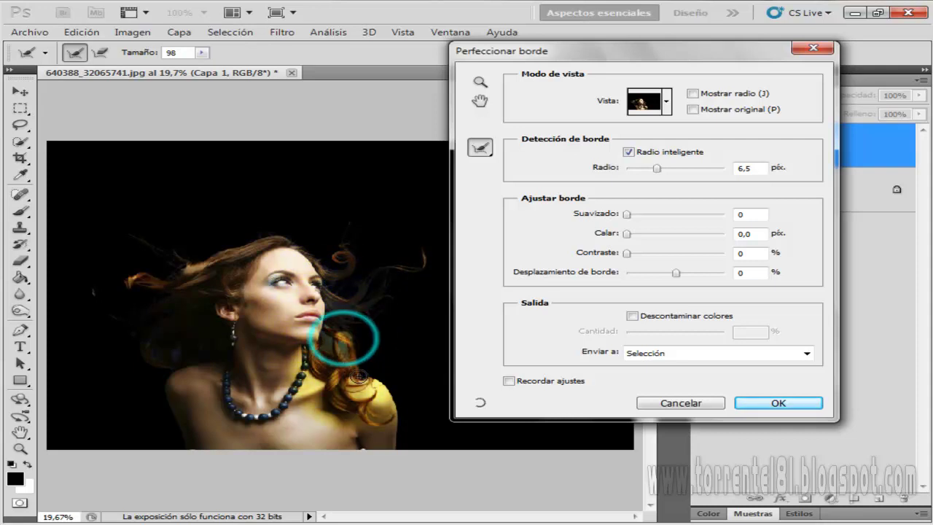
pyautogui.moveTo(353, 357)
pyautogui.mouseDown()
pyautogui.moveTo(373, 330)
pyautogui.moveTo(397, 335)
pyautogui.moveTo(405, 323)
pyautogui.moveTo(394, 306)
pyautogui.moveTo(414, 301)
pyautogui.moveTo(371, 362)
pyautogui.mouseUp()
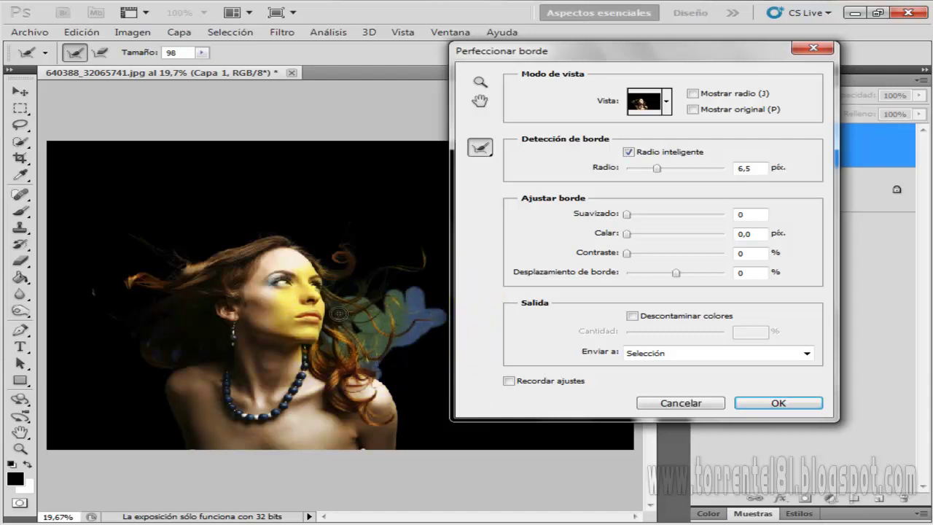
pyautogui.moveTo(339, 313); pyautogui.dragTo(337, 315)
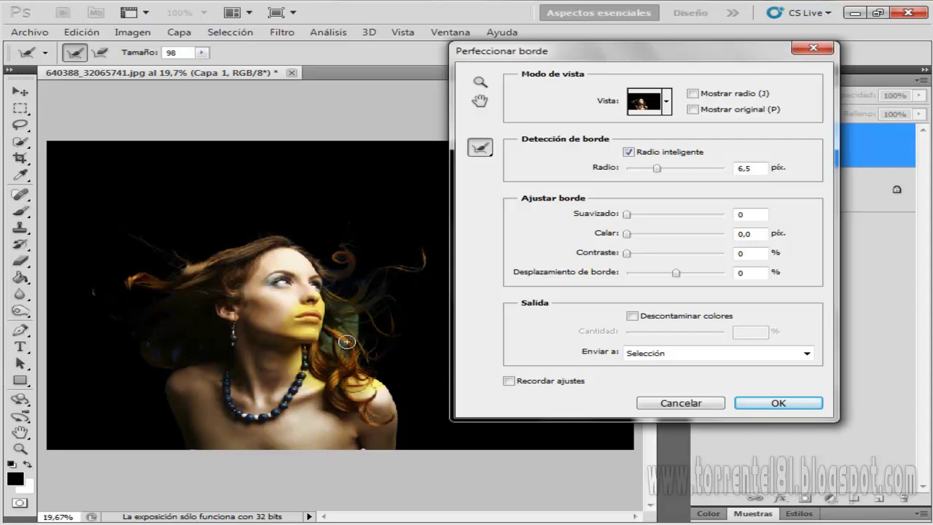
pyautogui.moveTo(350, 338); pyautogui.dragTo(348, 348)
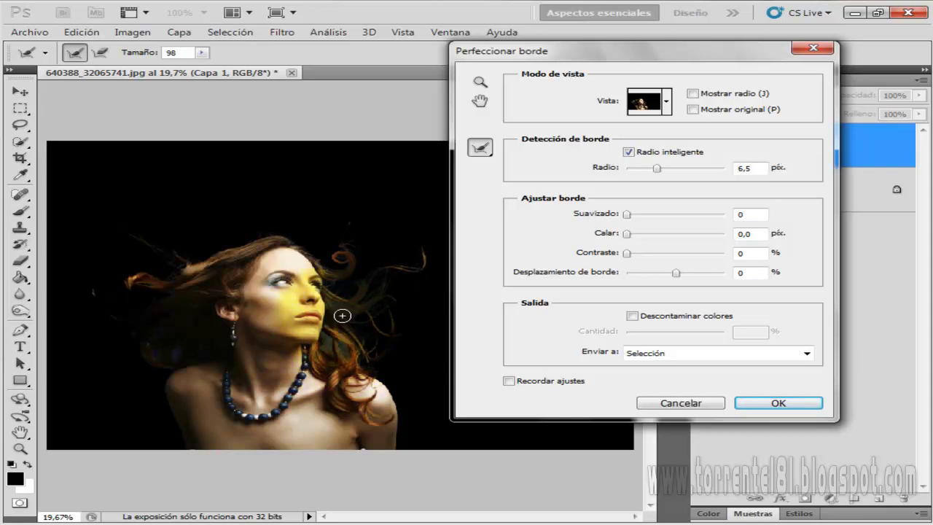
pyautogui.moveTo(342, 315); pyautogui.dragTo(343, 324)
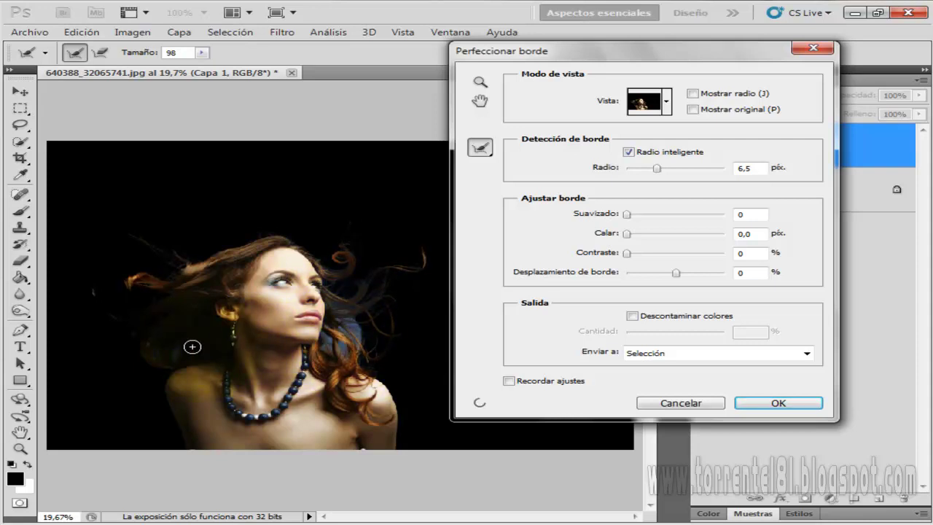
# - Refine the hair on both sides of the neck and the right flyaway strands
pyautogui.moveTo(184, 340); pyautogui.dragTo(168, 354)
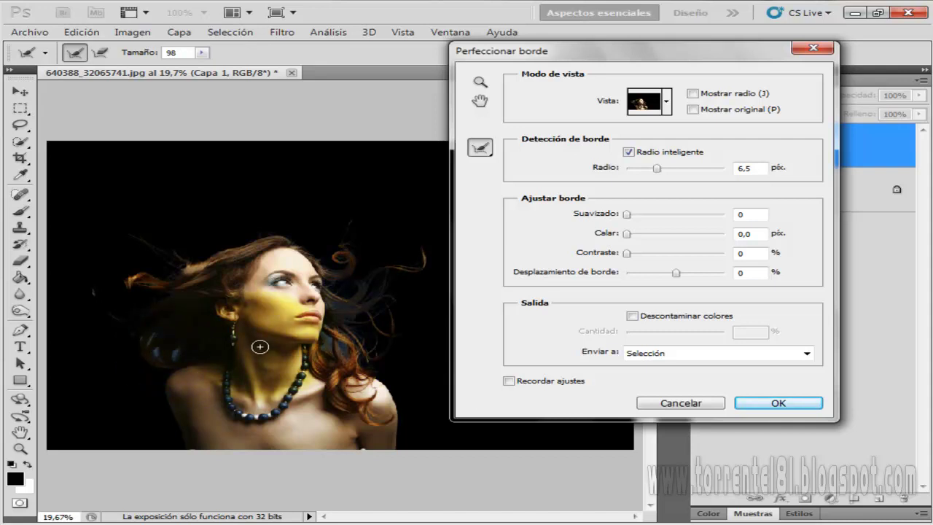
pyautogui.moveTo(204, 344); pyautogui.dragTo(160, 364)
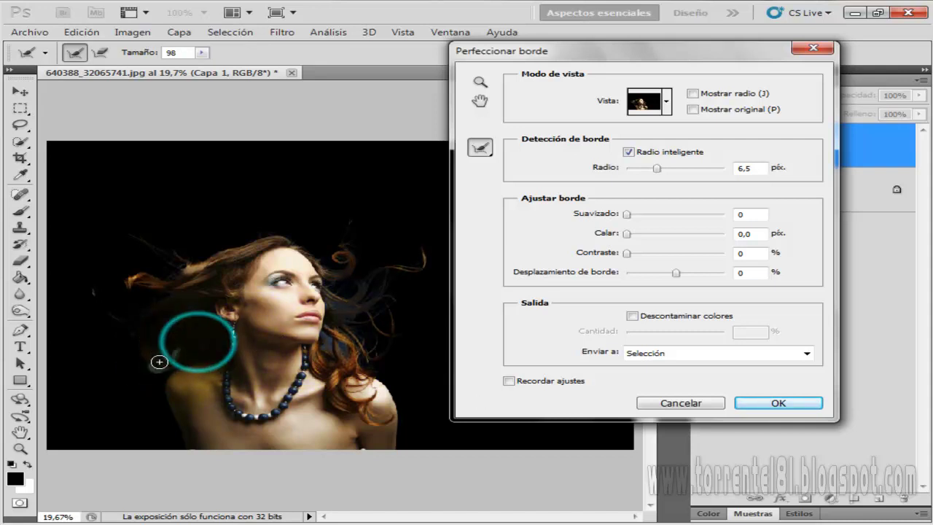
pyautogui.moveTo(322, 354); pyautogui.dragTo(370, 301)
pyautogui.moveTo(371, 357); pyautogui.dragTo(397, 350)
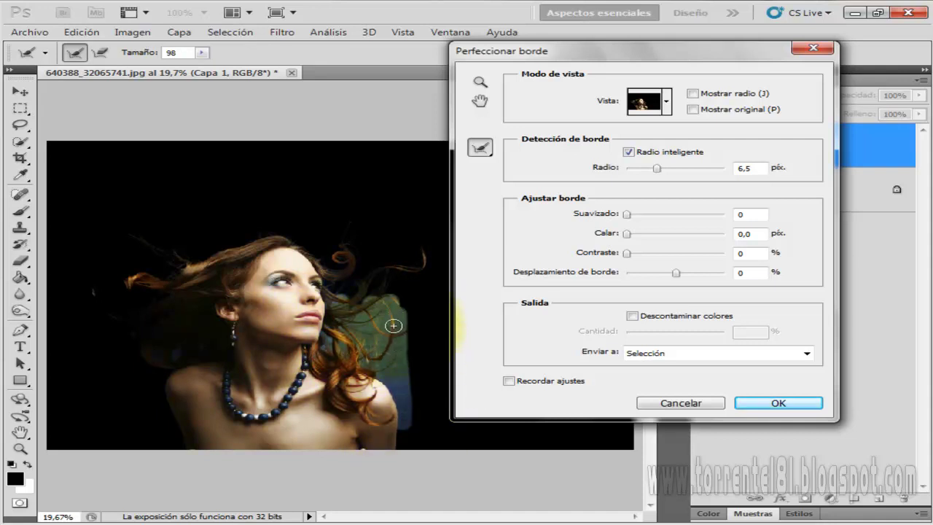
pyautogui.moveTo(370, 321); pyautogui.dragTo(337, 344)
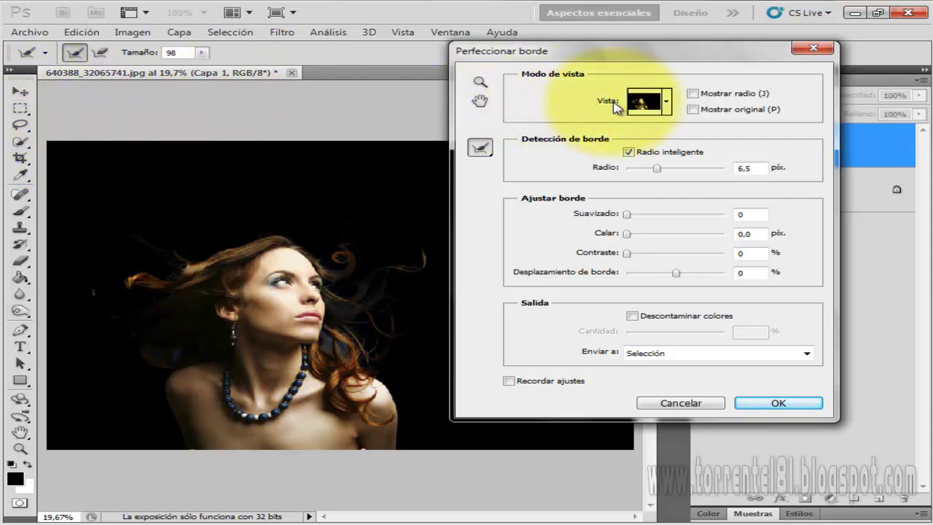
# - Switch the preview to On Layers over the meadow and refine the left hair edge further
pyautogui.click(651, 102)
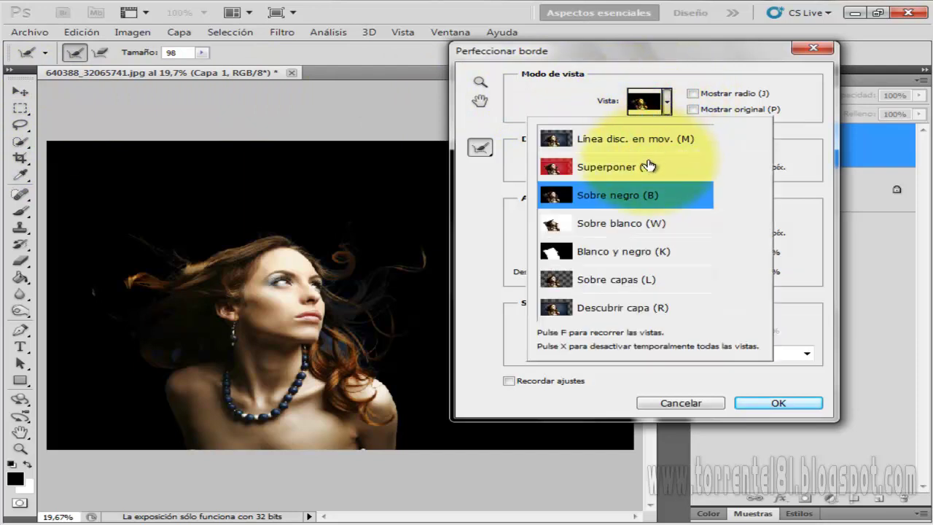
pyautogui.click(614, 283)
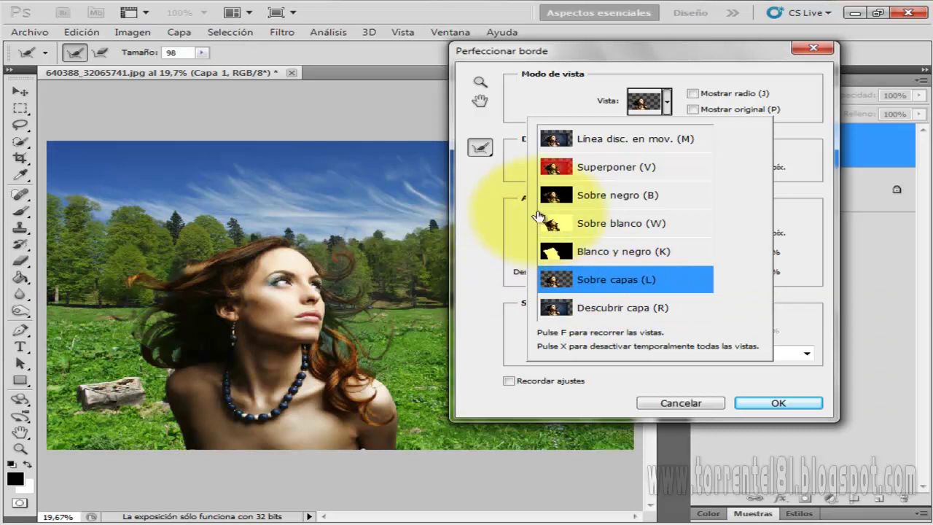
pyautogui.click(487, 169)
pyautogui.moveTo(169, 306)
pyautogui.mouseDown()
pyautogui.moveTo(161, 319)
pyautogui.moveTo(83, 316)
pyautogui.moveTo(107, 290)
pyautogui.moveTo(63, 270)
pyautogui.moveTo(194, 297)
pyautogui.moveTo(136, 333)
pyautogui.mouseUp()
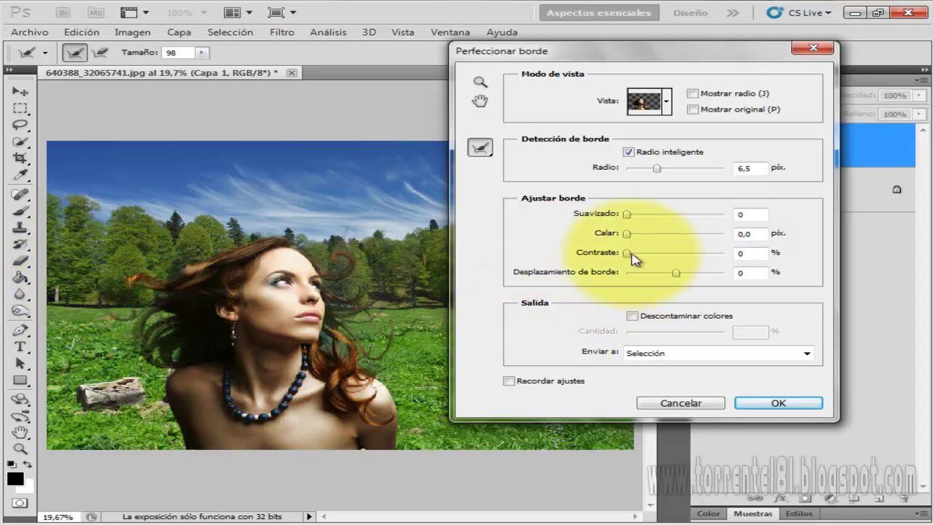
# - Set the edge Smooth value to 19 and turn on colour decontamination at 25%
pyautogui.moveTo(626, 234)
pyautogui.mouseDown()
pyautogui.moveTo(685, 234)
pyautogui.moveTo(630, 238)
pyautogui.mouseUp()
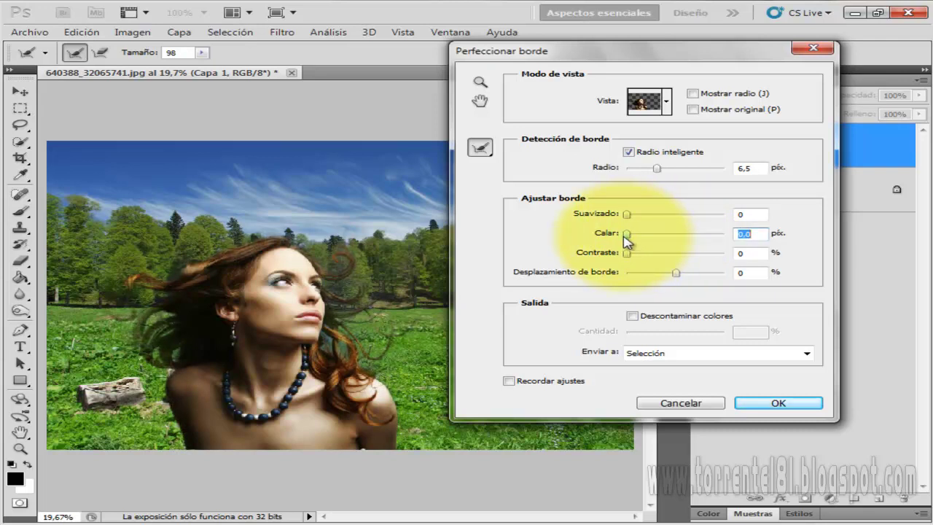
pyautogui.moveTo(628, 215); pyautogui.dragTo(640, 216)
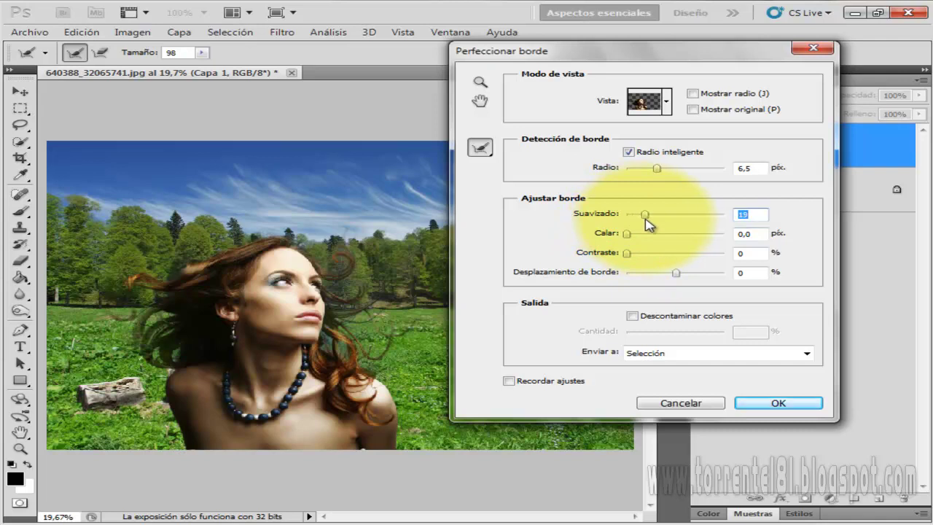
pyautogui.click(632, 316)
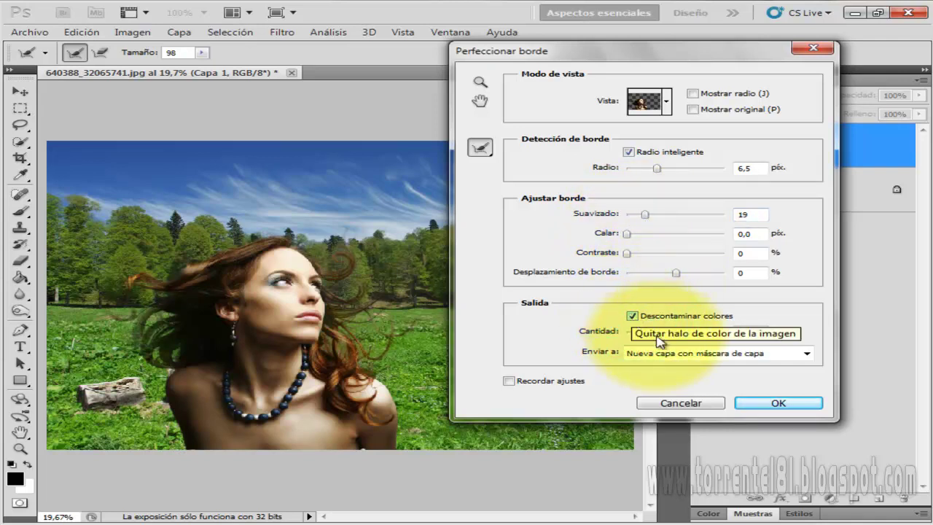
pyautogui.moveTo(675, 334); pyautogui.dragTo(669, 337)
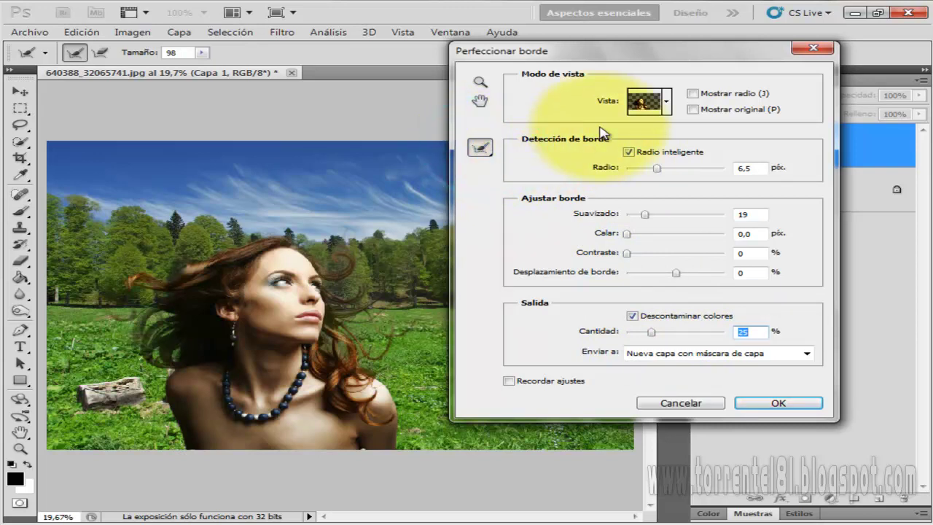
# - Add refine strokes over the top and left hair, recovering the orange flyaway strands
pyautogui.moveTo(201, 268)
pyautogui.mouseDown()
pyautogui.moveTo(162, 263)
pyautogui.moveTo(103, 214)
pyautogui.moveTo(129, 235)
pyautogui.mouseUp()
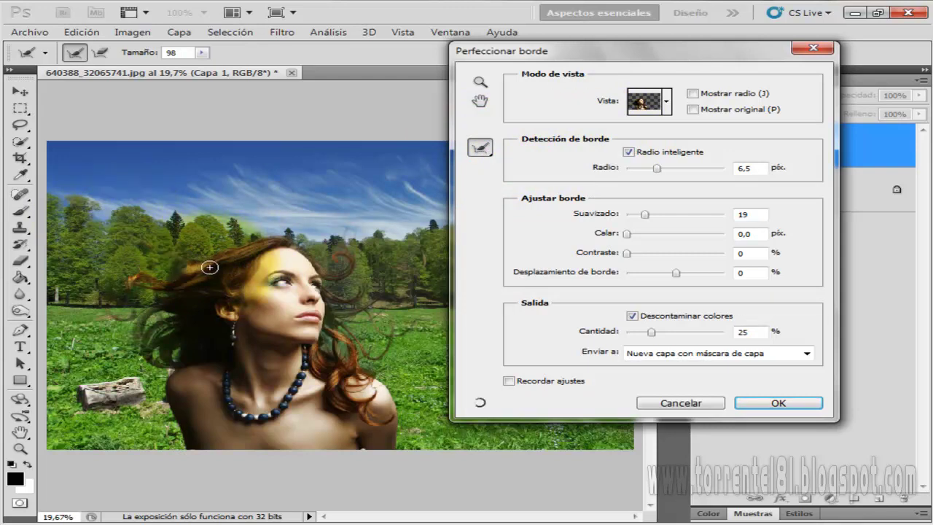
pyautogui.moveTo(210, 284); pyautogui.dragTo(370, 330)
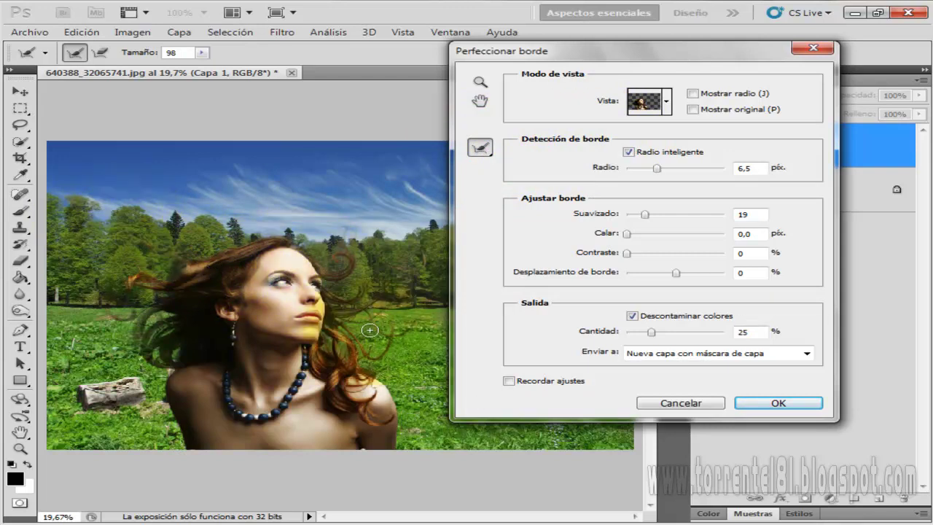
pyautogui.moveTo(164, 316); pyautogui.dragTo(88, 305)
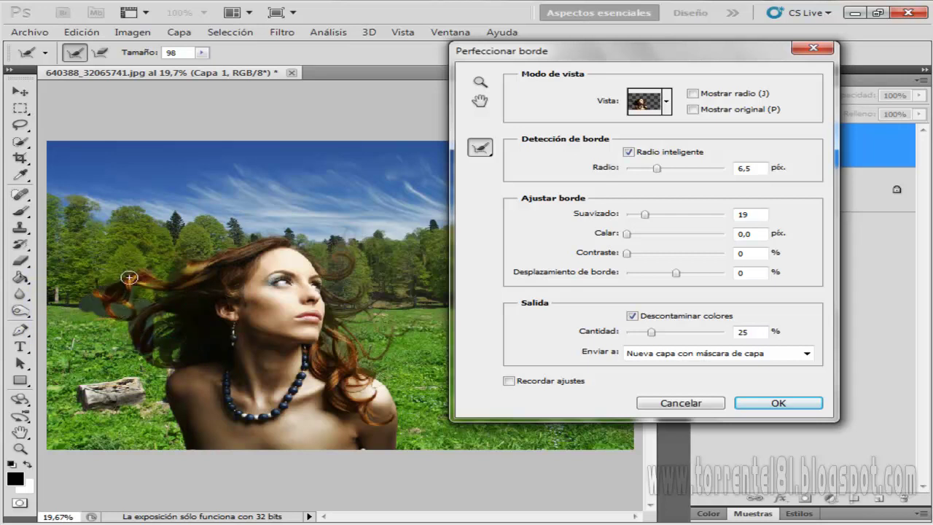
pyautogui.moveTo(116, 275); pyautogui.dragTo(98, 286)
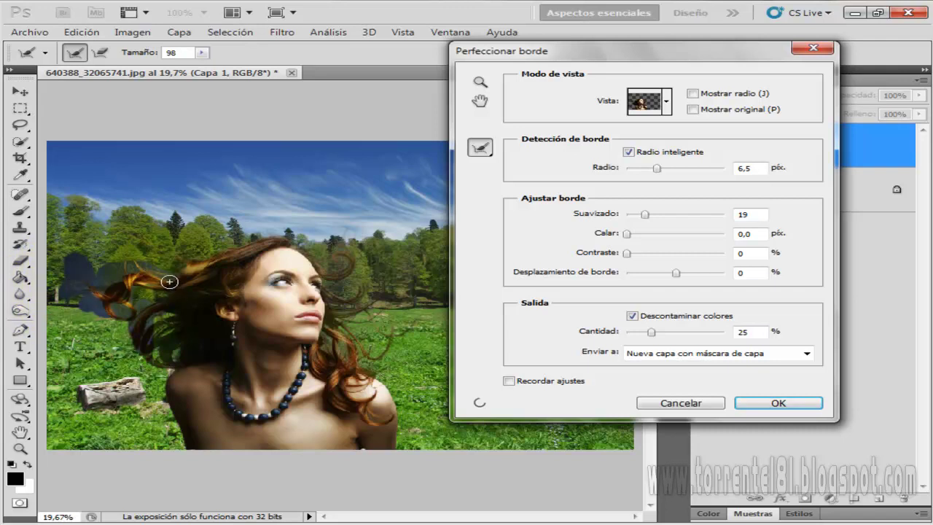
pyautogui.moveTo(145, 275)
pyautogui.mouseDown()
pyautogui.moveTo(100, 292)
pyautogui.moveTo(163, 277)
pyautogui.mouseUp()
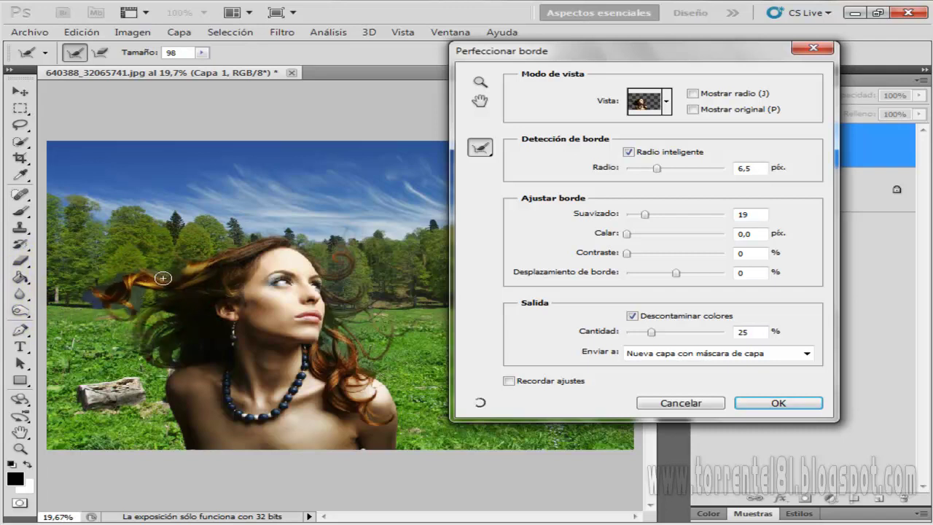
pyautogui.moveTo(250, 292); pyautogui.dragTo(41, 104)
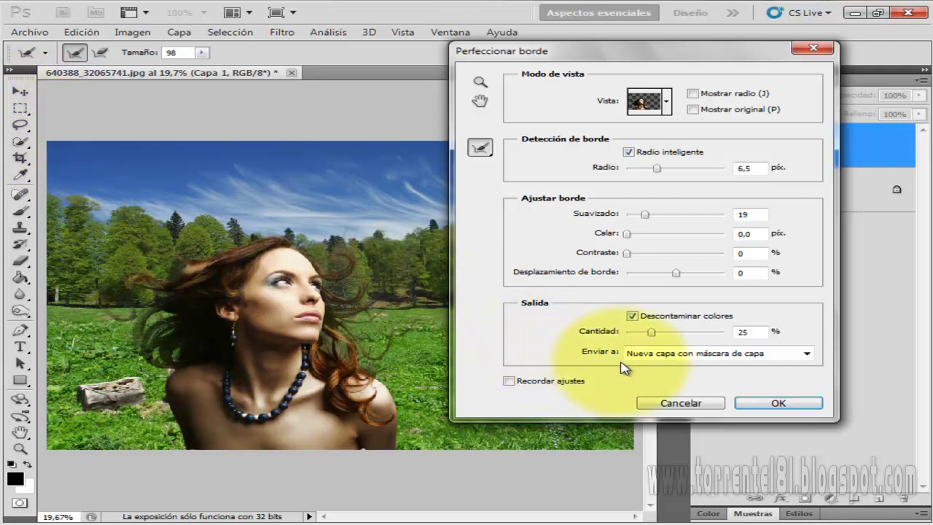
# - Apply the edge refinement as masked layer Capa 1 copia, toggling its visibility to compare
pyautogui.click(777, 402)
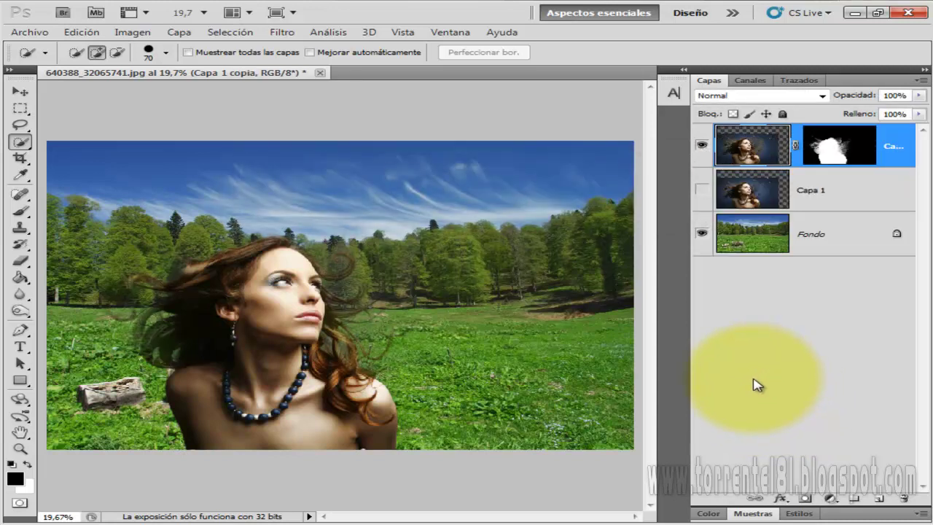
pyautogui.click(701, 146)
pyautogui.click(702, 147)
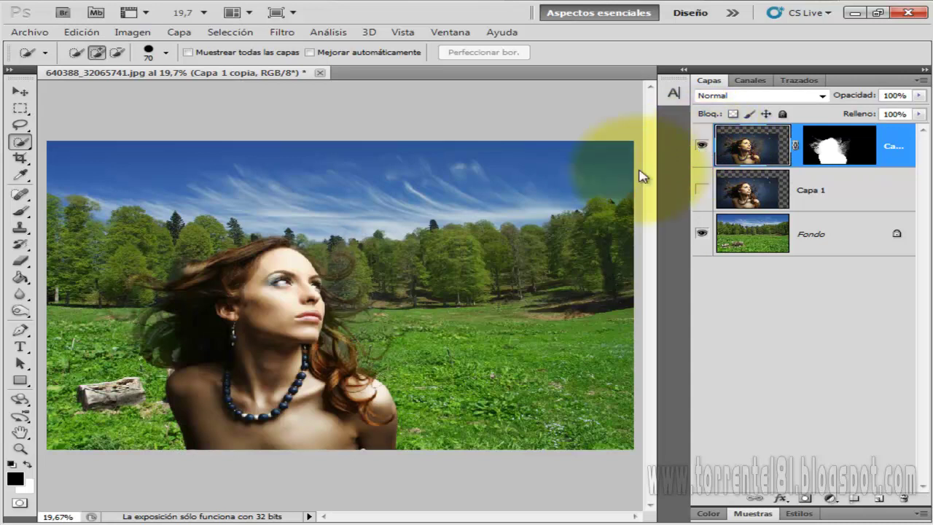
pyautogui.click(20, 93)
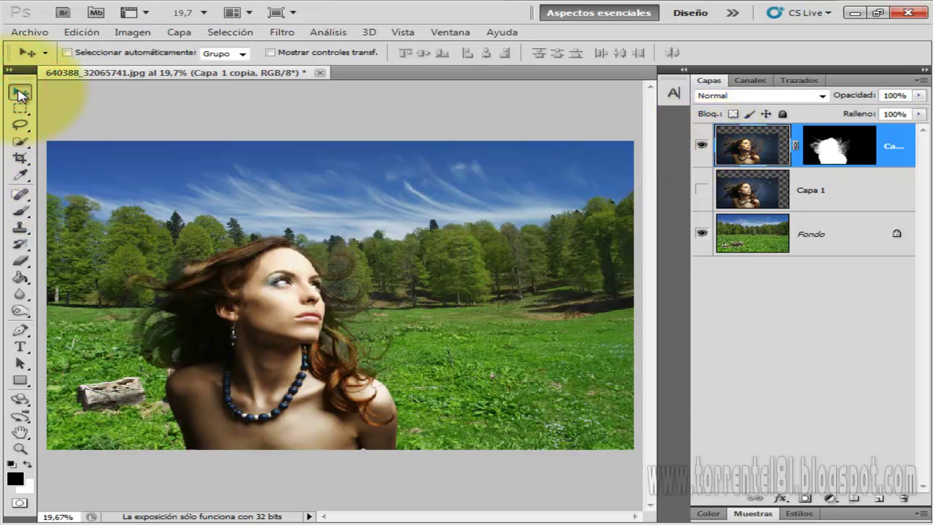